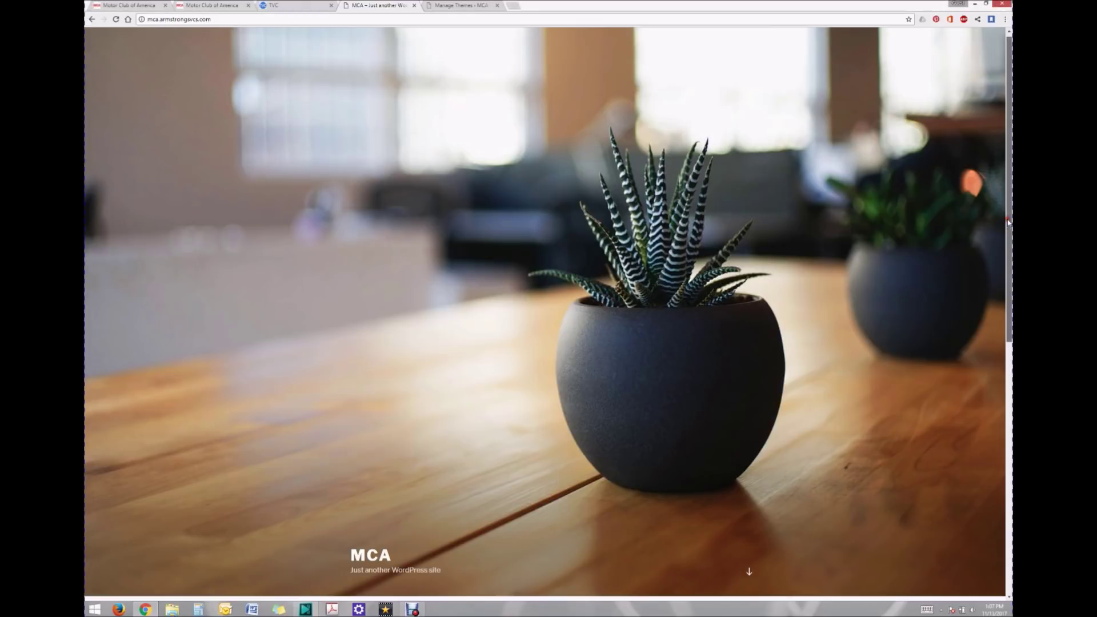
pyautogui.moveTo(1008, 222); pyautogui.dragTo(1005, 507)
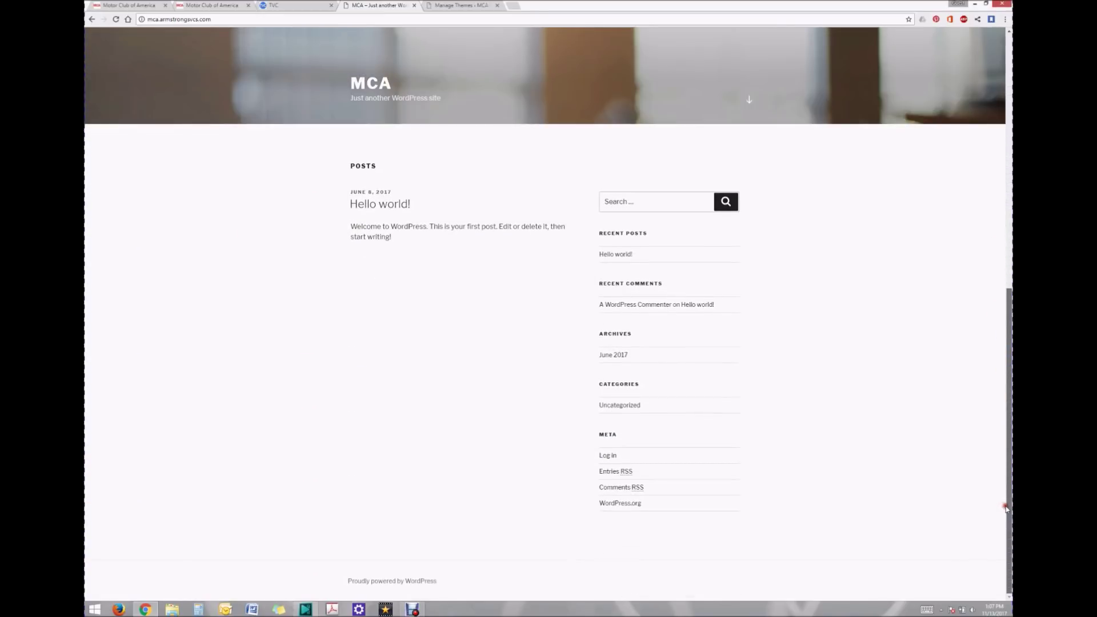
pyautogui.moveTo(1005, 508); pyautogui.dragTo(1010, 212)
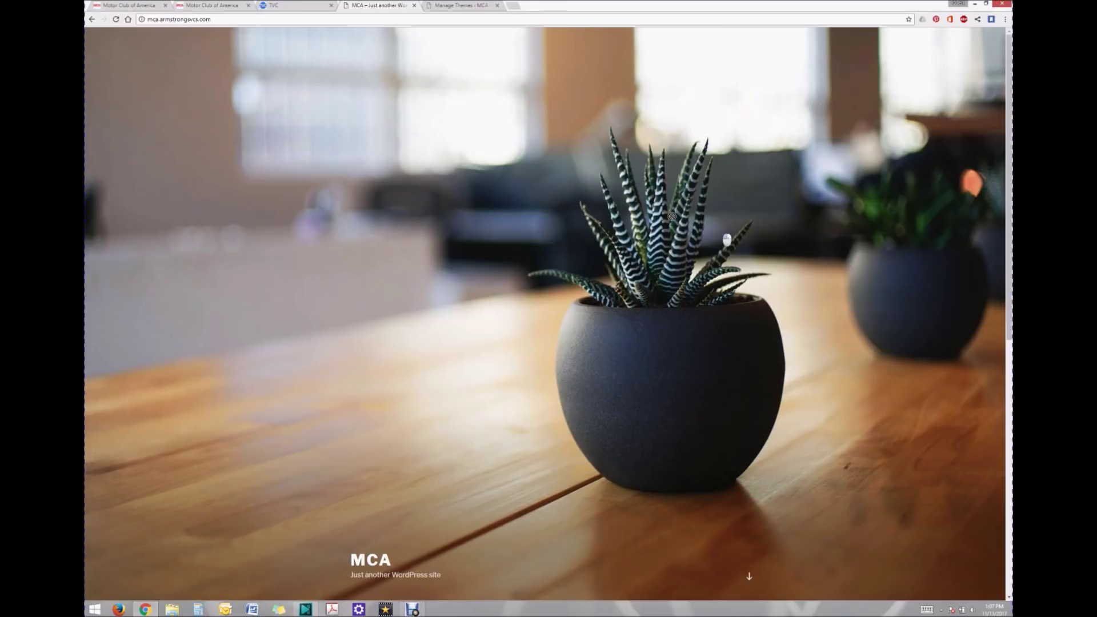
# Reach the admin dashboard's Add Themes page, then head toward adding new plugins.
pyautogui.click(459, 5)
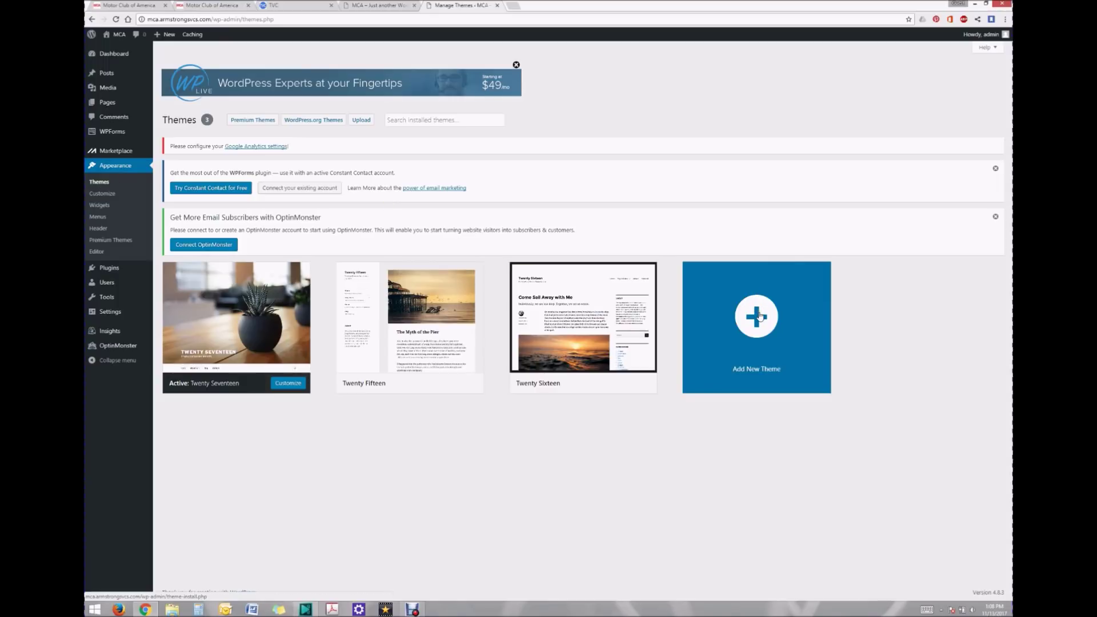
pyautogui.click(759, 317)
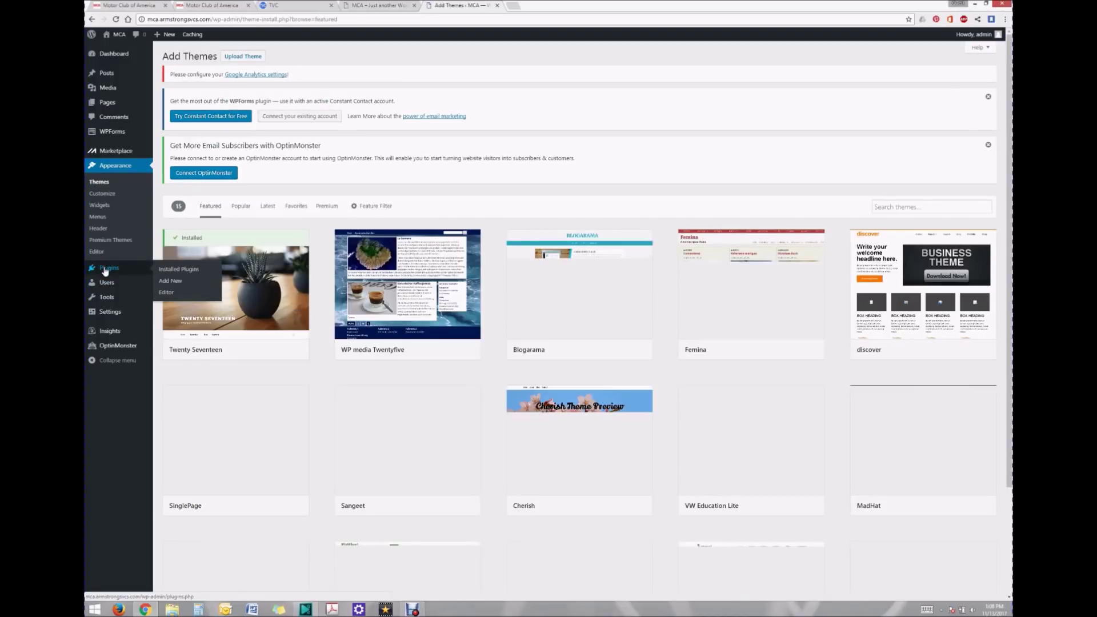
pyautogui.click(178, 285)
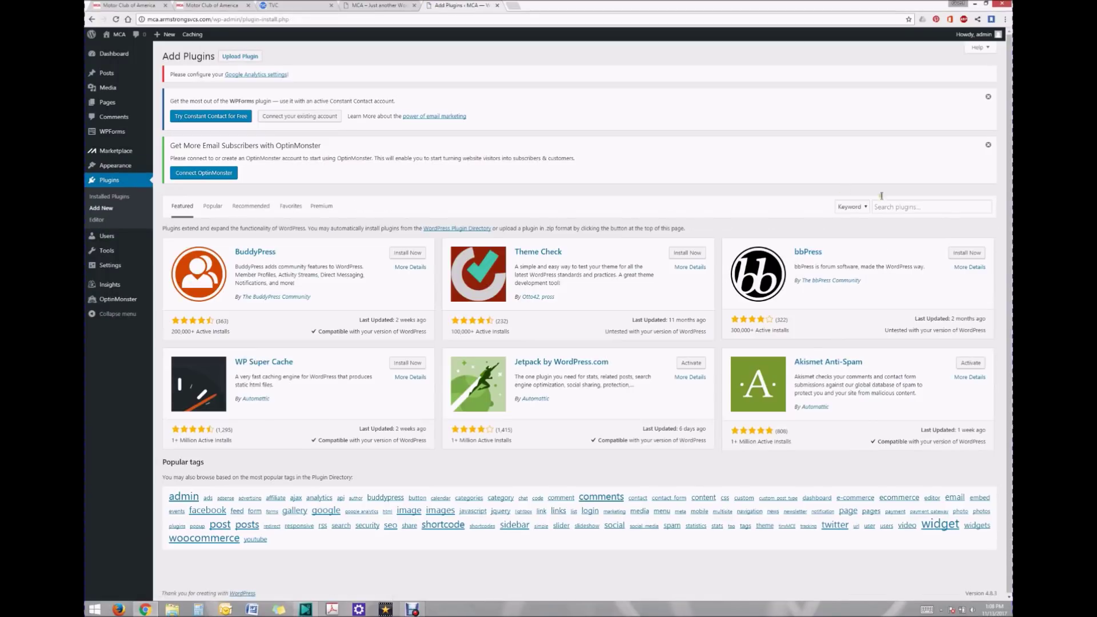
# Search the plugin directory for 'wp', then install and activate All-in-One WP Migration.
pyautogui.click(941, 211)
pyautogui.write('wp')
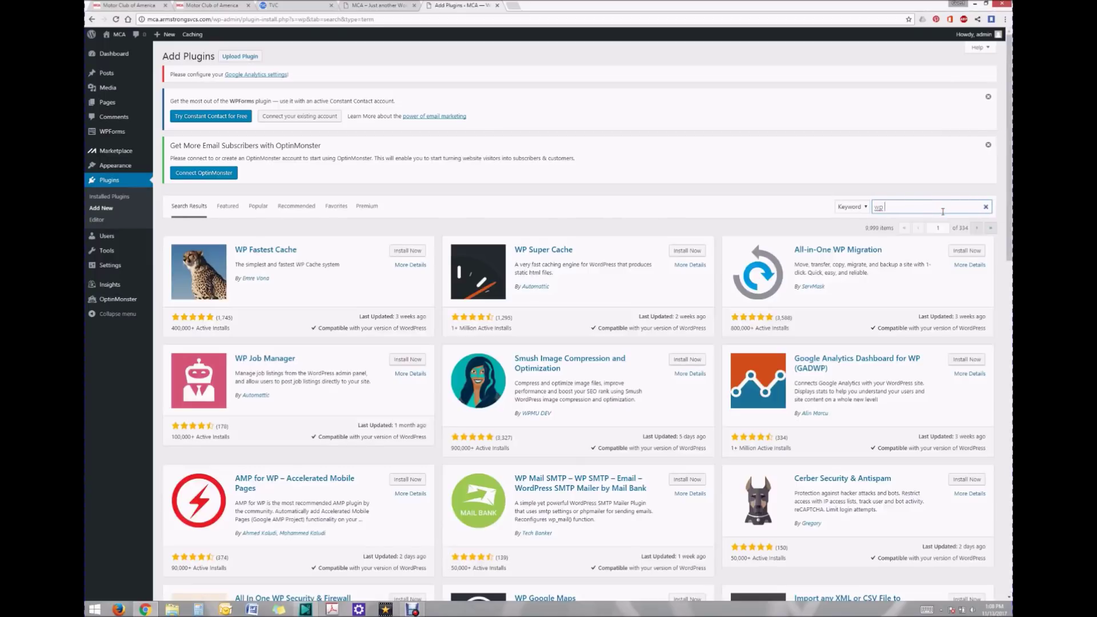
pyautogui.write(' m')
pyautogui.click(976, 255)
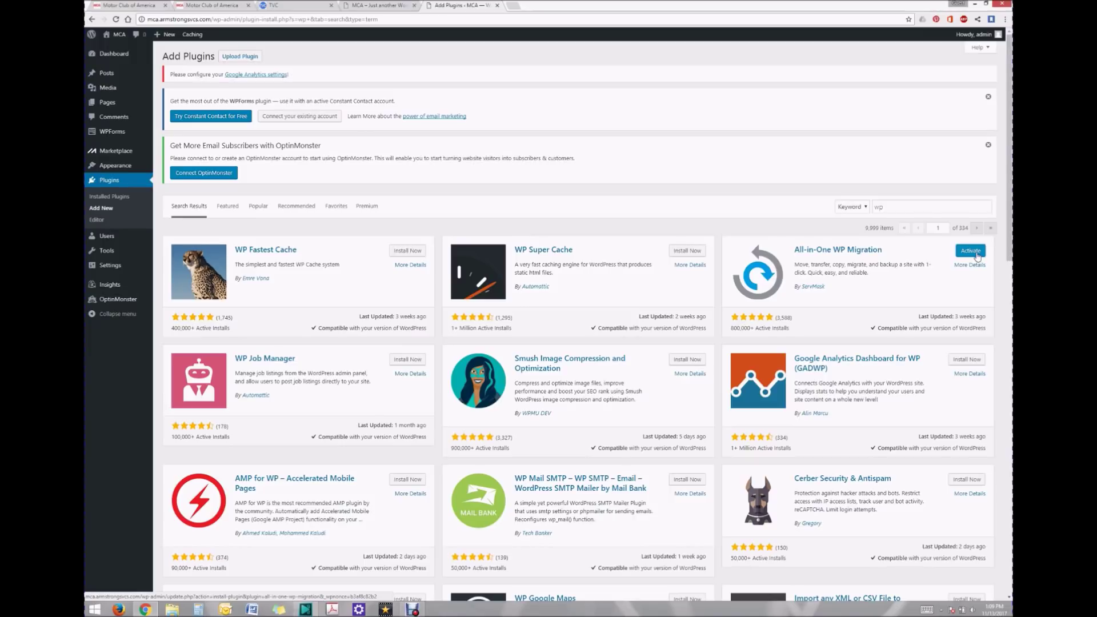
pyautogui.click(976, 256)
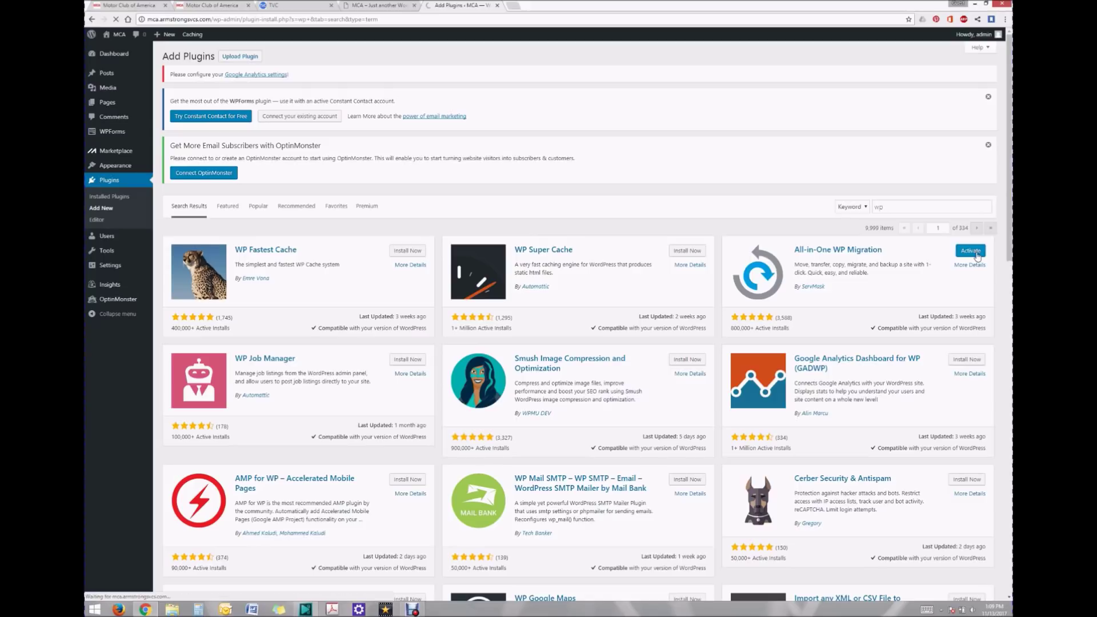